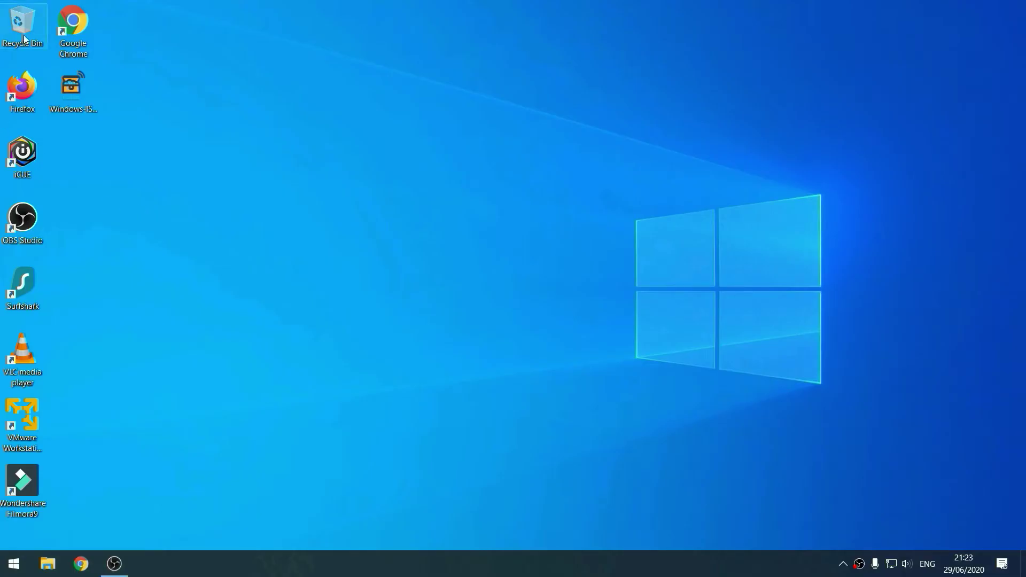
Download Rufus 3.11 from rufus.ie in Google Chrome and launch it
{"action": "double_click", "coordinate": [73, 32]}
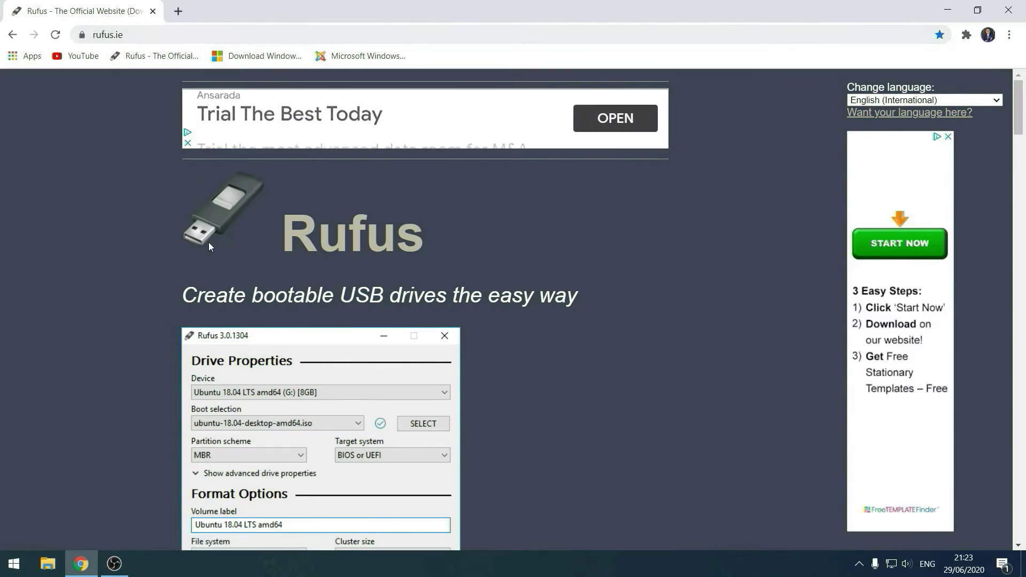
{"action": "scroll", "coordinate": [209, 245], "scroll_direction": "down", "scroll_amount": 10}
{"action": "scroll", "coordinate": [209, 248], "scroll_direction": "down", "scroll_amount": 5}
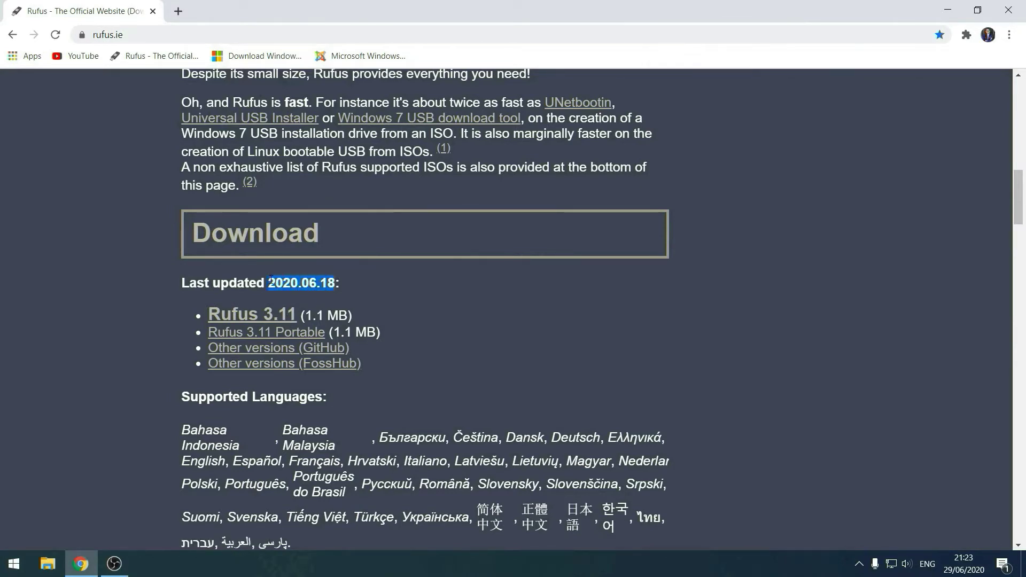
{"action": "left_click", "coordinate": [287, 321]}
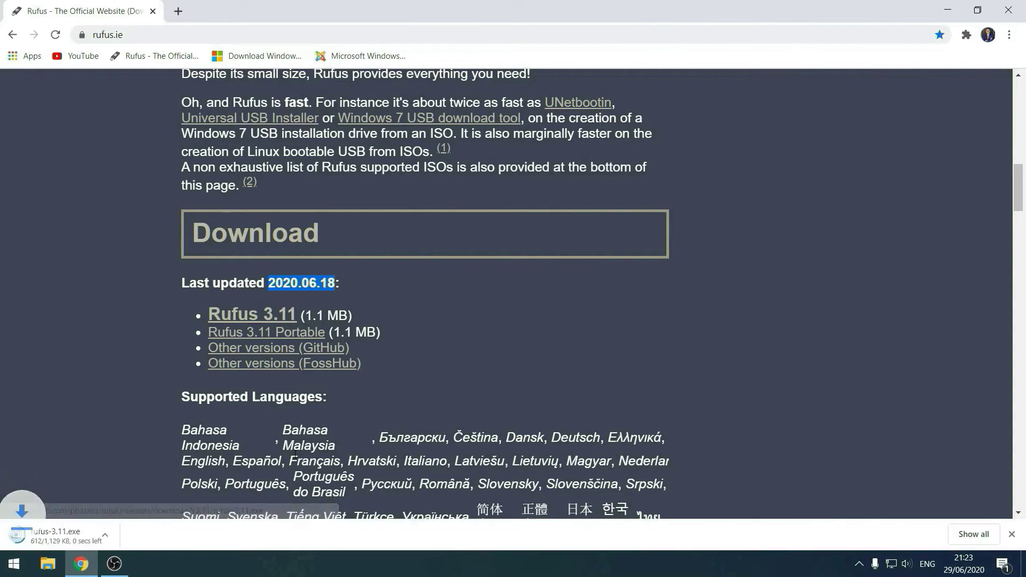
{"action": "left_click", "coordinate": [79, 543]}
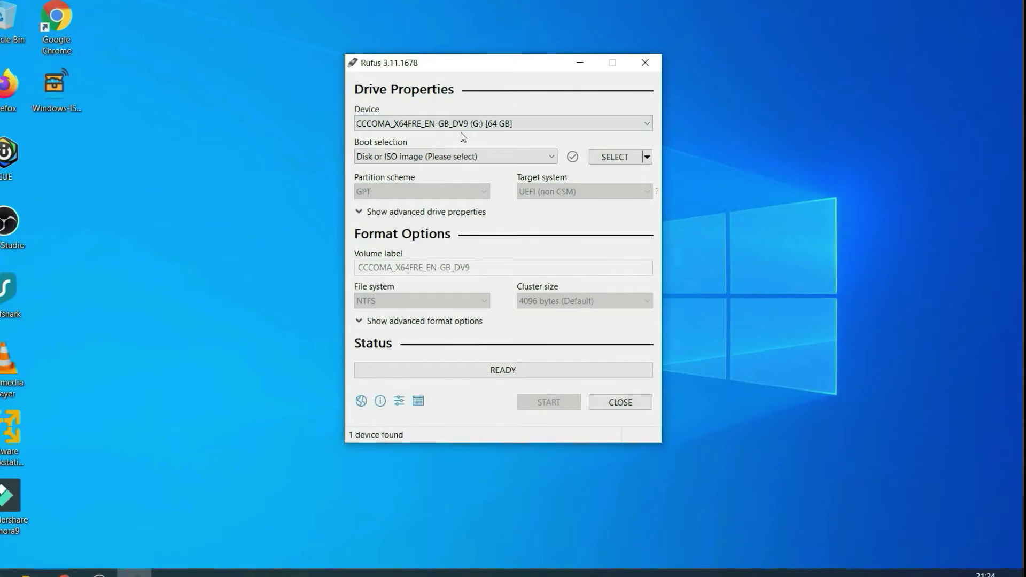
Switch the SELECT button to DOWNLOAD to fetch a Windows ISO
{"action": "left_click", "coordinate": [649, 157]}
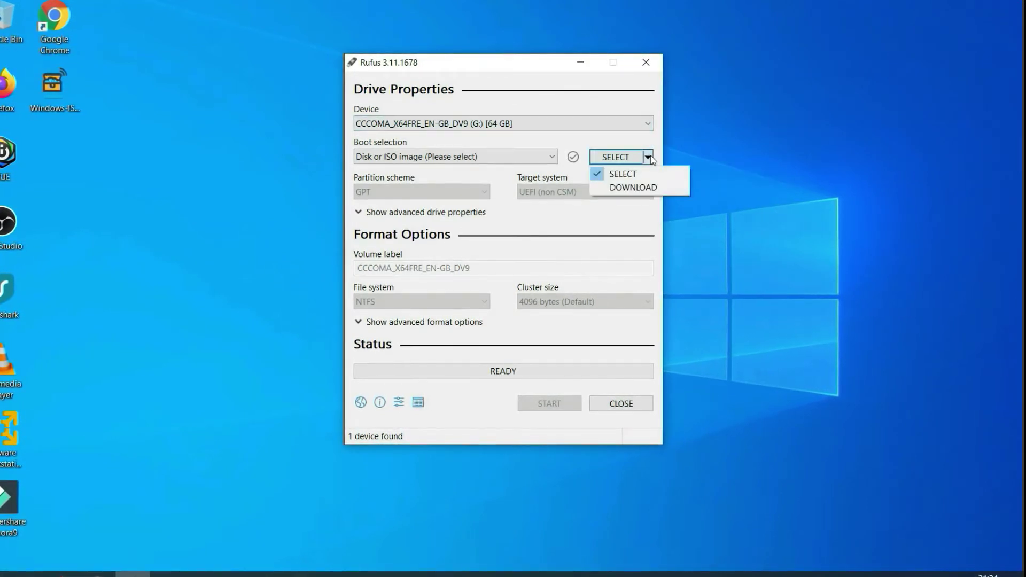
{"action": "left_click", "coordinate": [621, 188]}
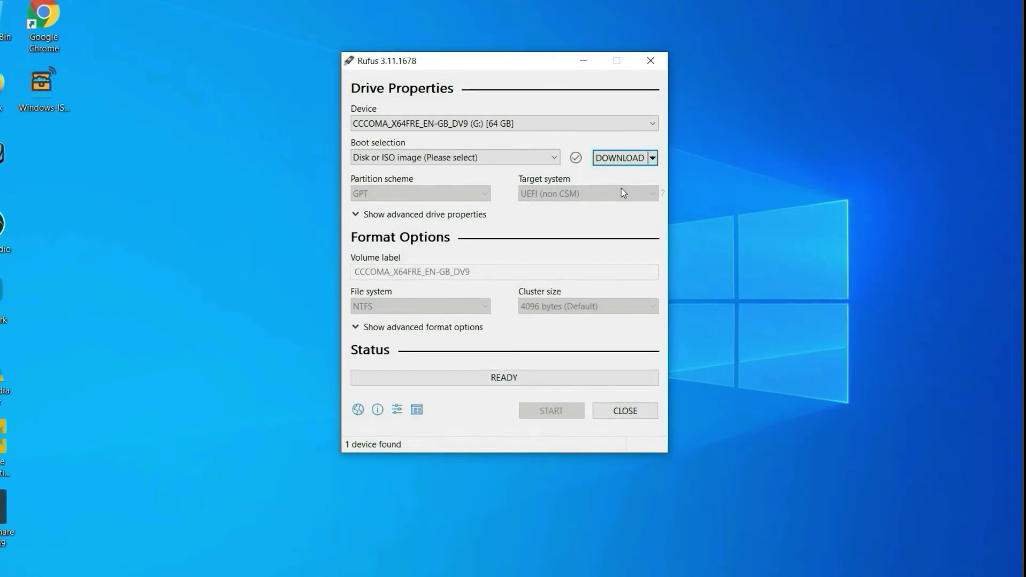
{"action": "left_click", "coordinate": [630, 160]}
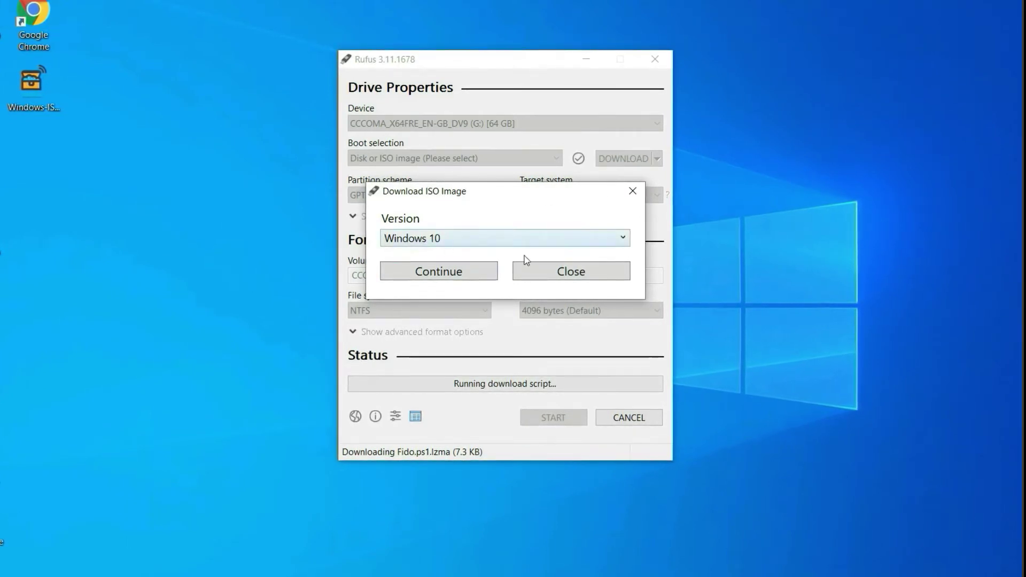
Choose Windows 10, release 20H1 (Build 19041.264 - 2020.05), and the Windows 10 Home/Pro edition
{"action": "left_click", "coordinate": [432, 245]}
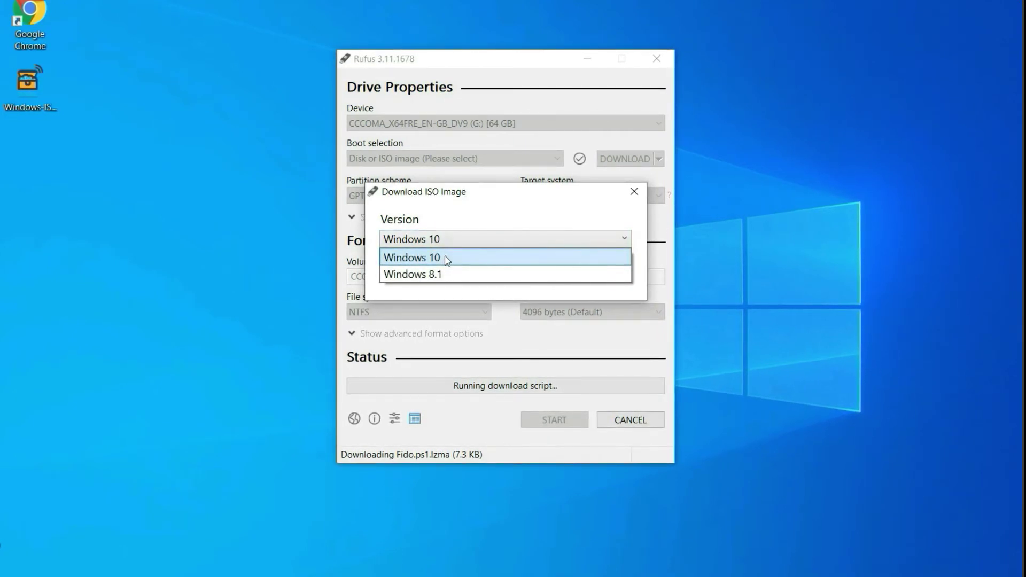
{"action": "left_click", "coordinate": [447, 259]}
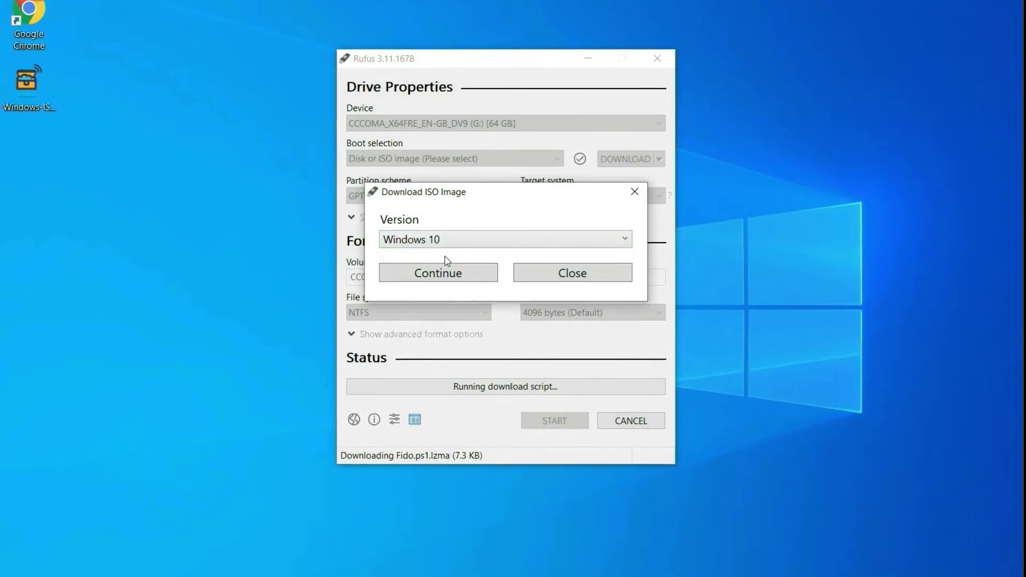
{"action": "left_click", "coordinate": [469, 281]}
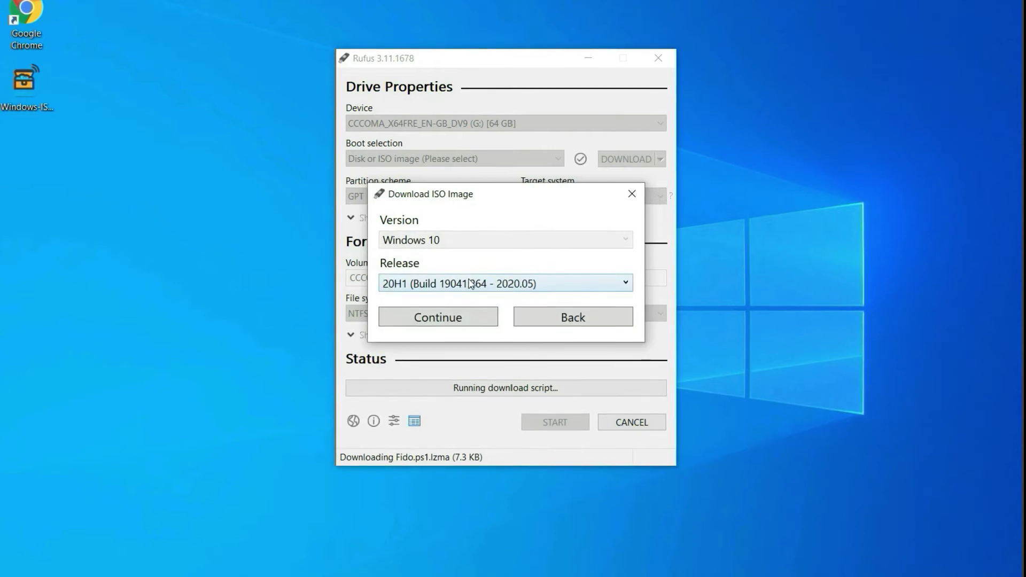
{"action": "left_click", "coordinate": [419, 286]}
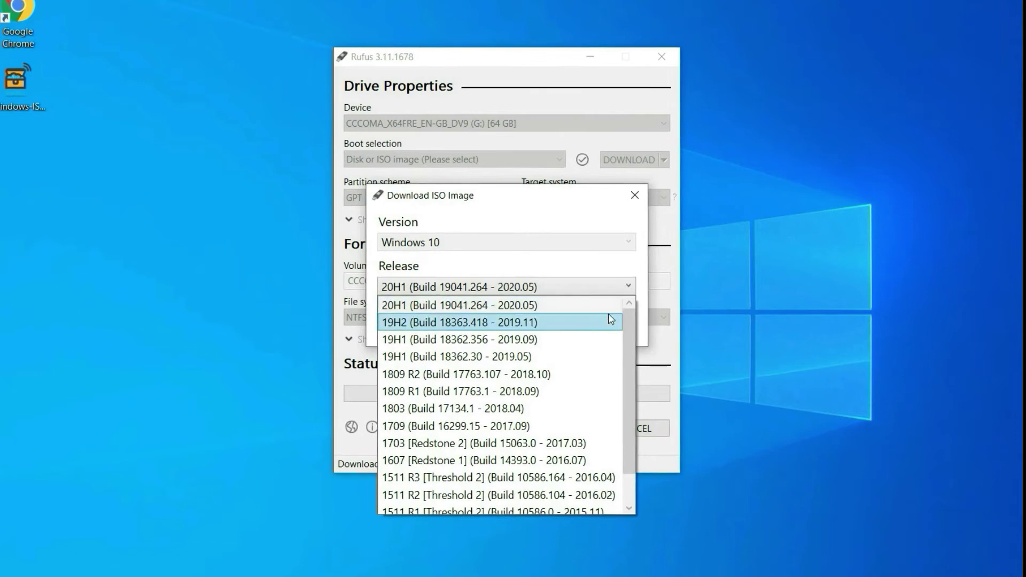
{"action": "left_click", "coordinate": [533, 306]}
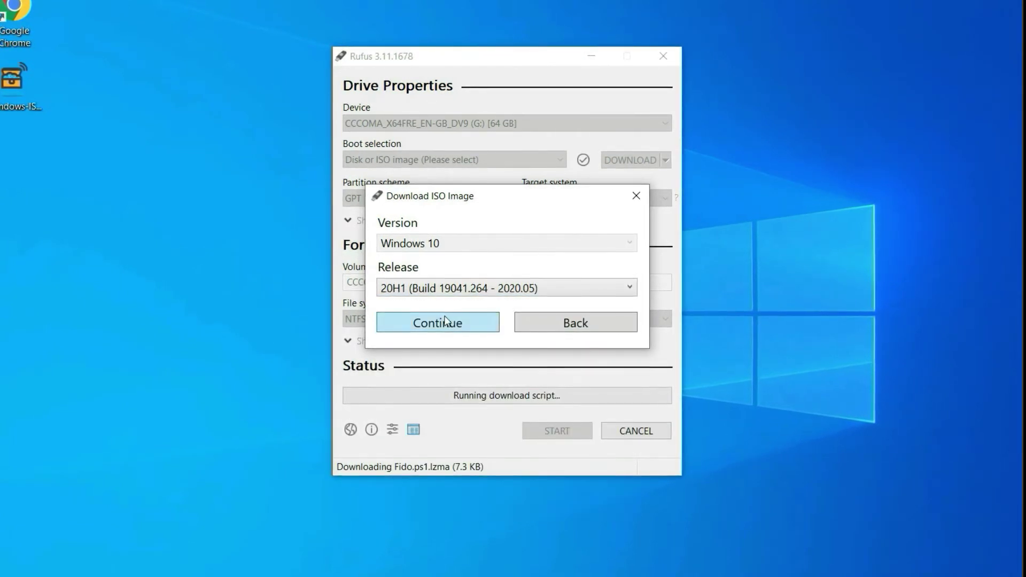
{"action": "left_click", "coordinate": [473, 321]}
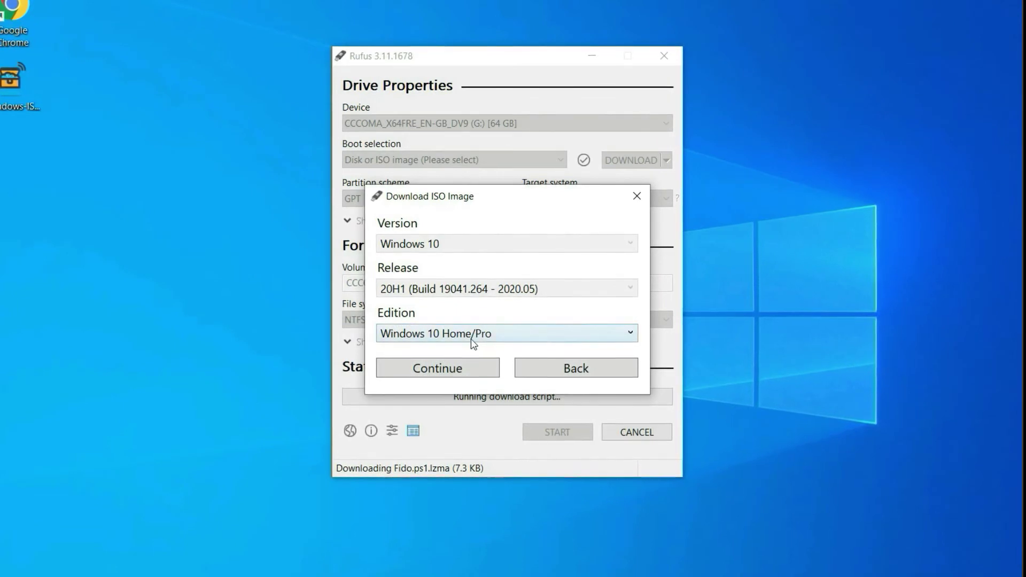
{"action": "left_click", "coordinate": [471, 335]}
{"action": "left_click", "coordinate": [484, 353]}
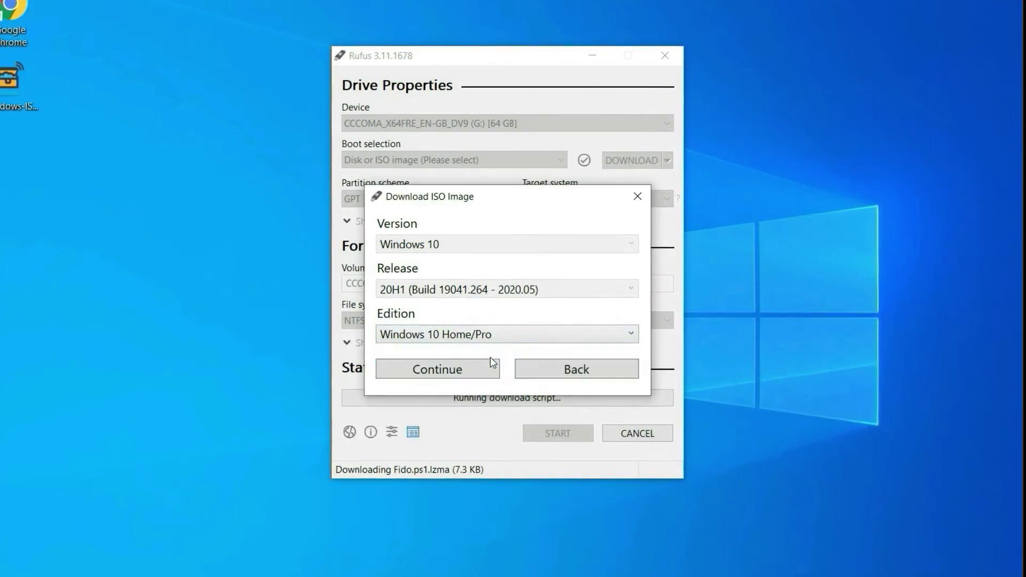
Confirm the Home/Pro edition and pick English International as the download language
{"action": "left_click", "coordinate": [469, 368]}
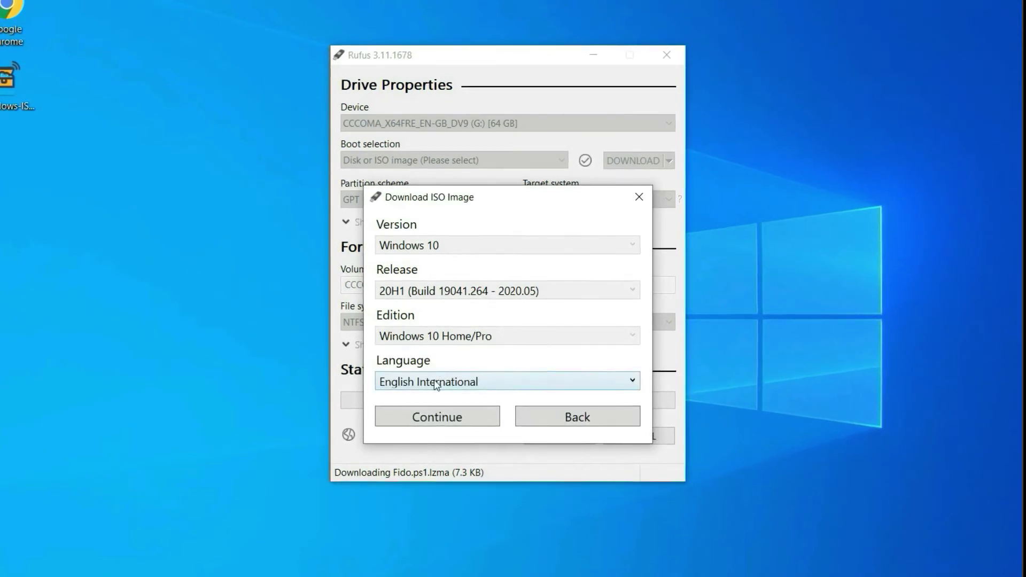
{"action": "left_click", "coordinate": [434, 380]}
{"action": "scroll", "coordinate": [458, 457], "scroll_direction": "down", "scroll_amount": 5}
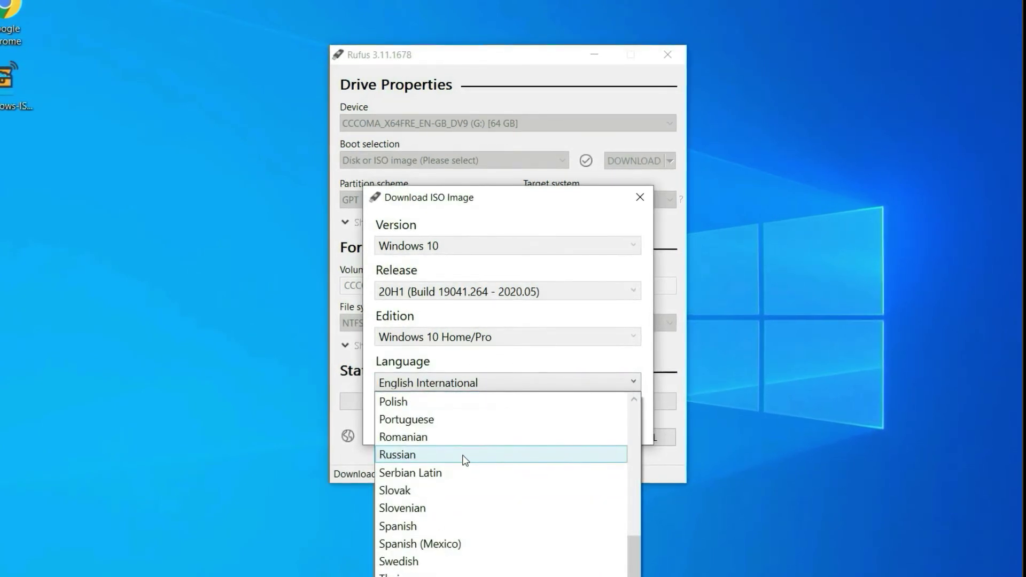
{"action": "scroll", "coordinate": [465, 459], "scroll_direction": "up", "scroll_amount": 5}
{"action": "scroll", "coordinate": [465, 459], "scroll_direction": "up", "scroll_amount": 1}
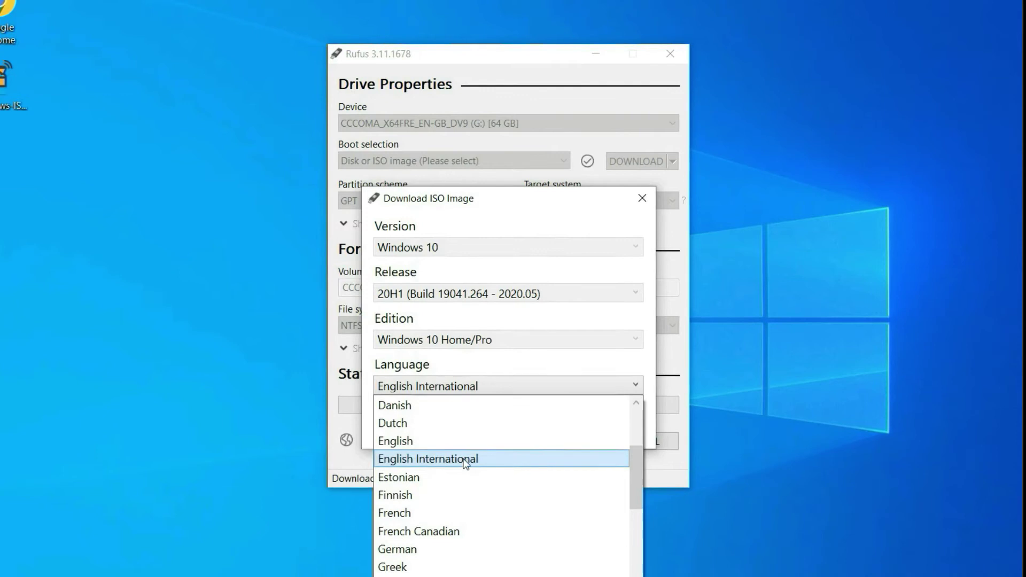
{"action": "left_click", "coordinate": [467, 463]}
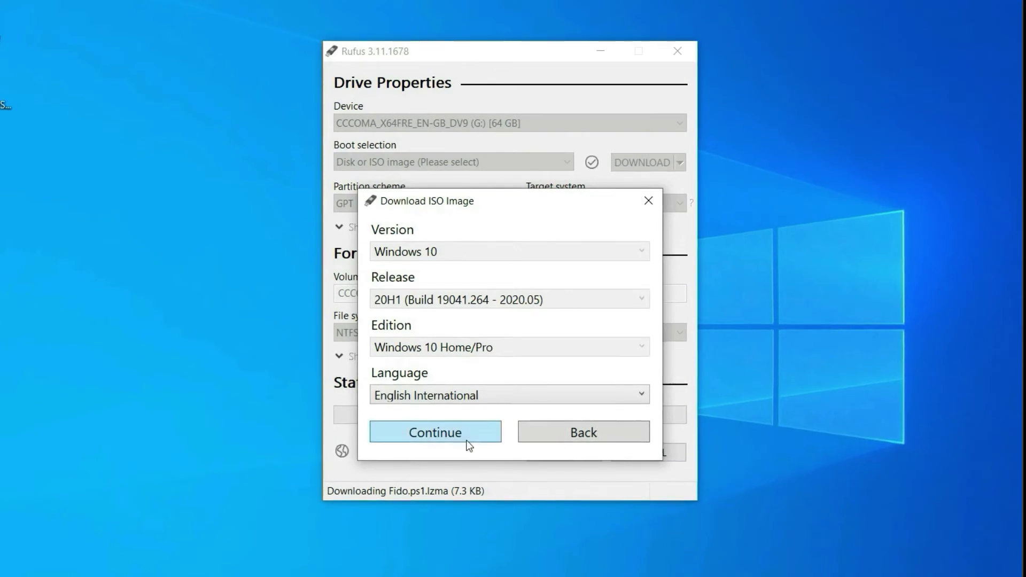
{"action": "left_click", "coordinate": [469, 442]}
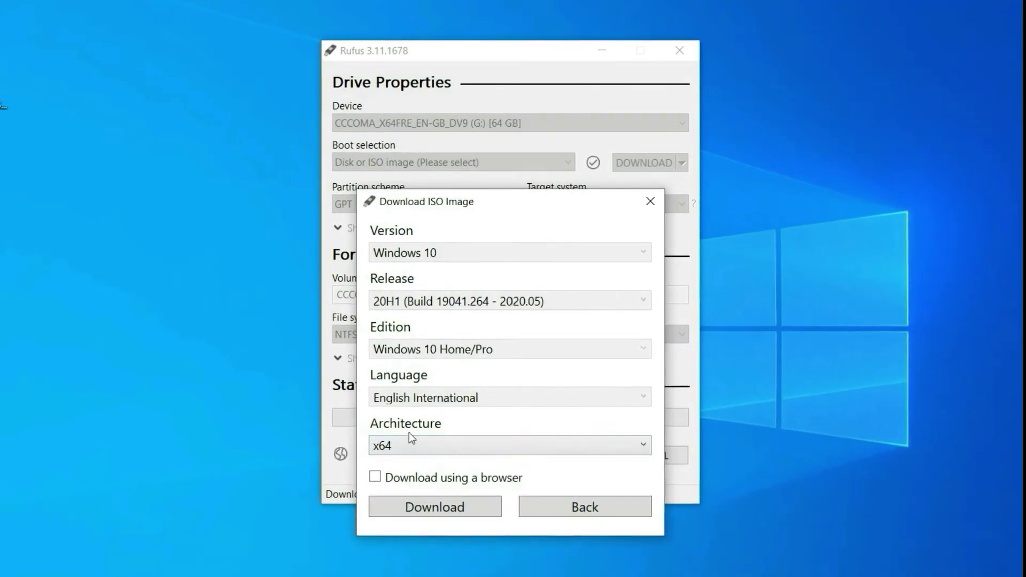
Keep x64 as the architecture and start downloading the Windows 10 ISO
{"action": "left_click", "coordinate": [387, 453]}
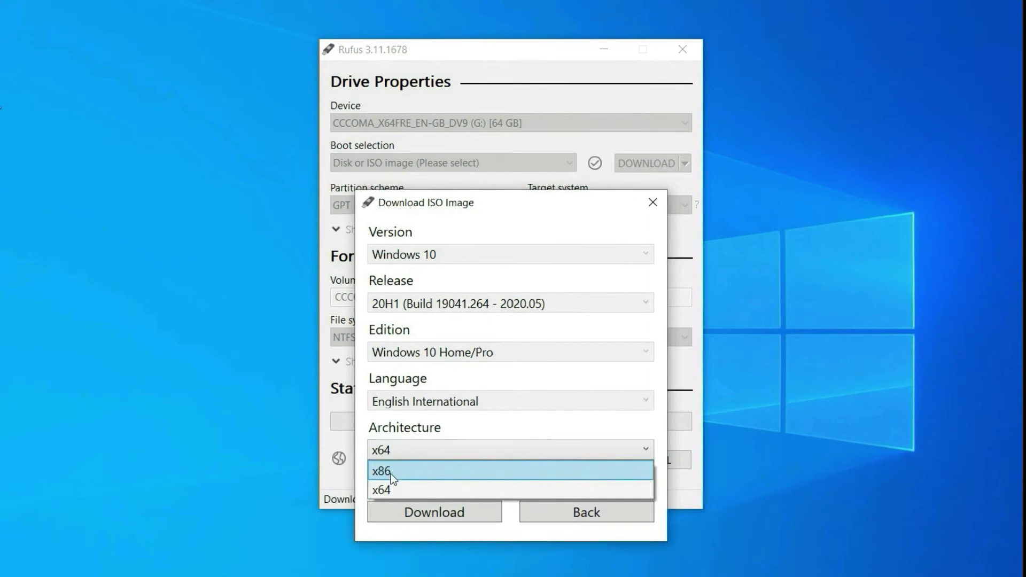
{"action": "left_click", "coordinate": [401, 456]}
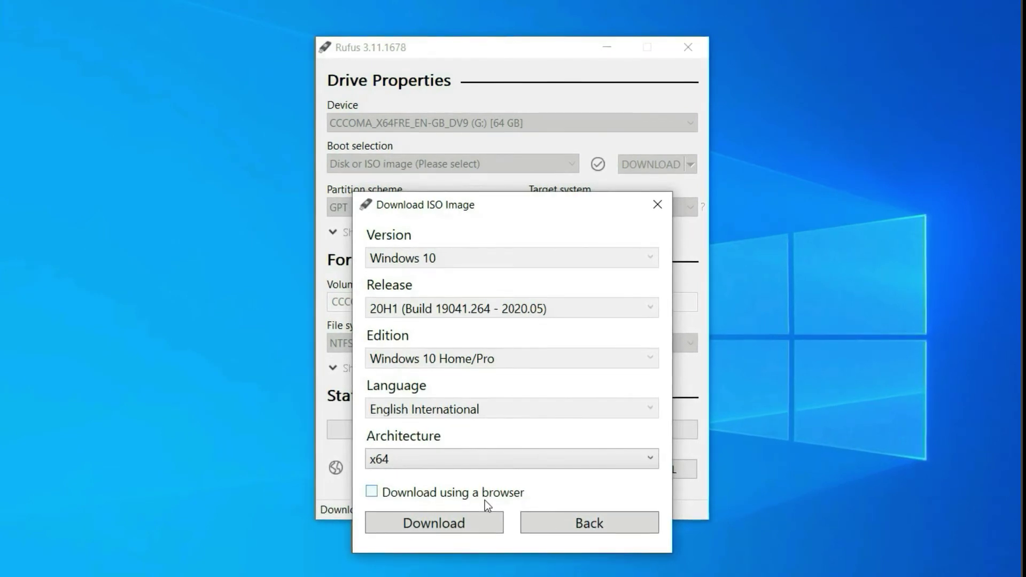
{"action": "left_click", "coordinate": [460, 521]}
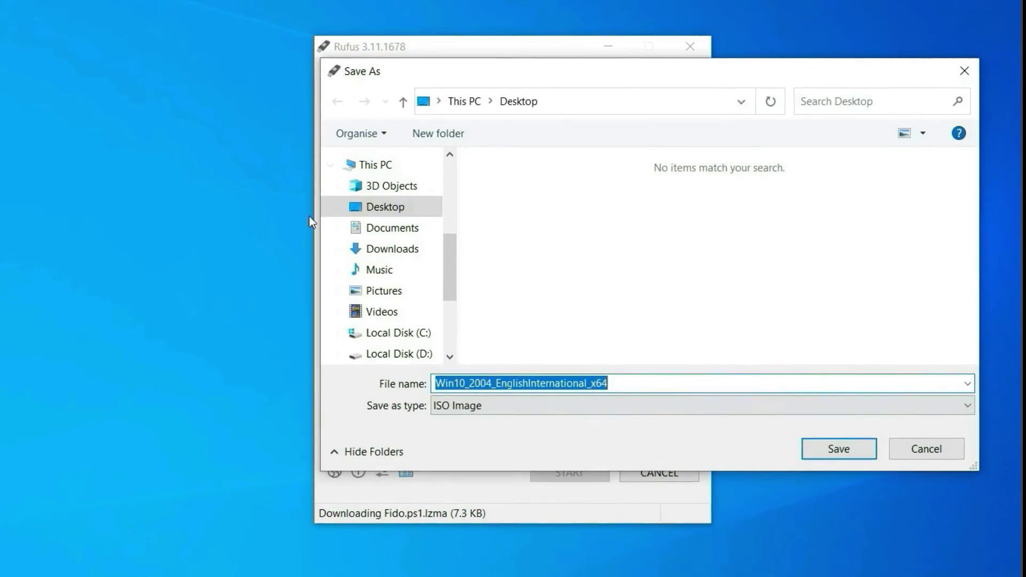
Save the ISO as Win10_2004_EnglishInternational_x64 on the Desktop
{"action": "left_click", "coordinate": [852, 450]}
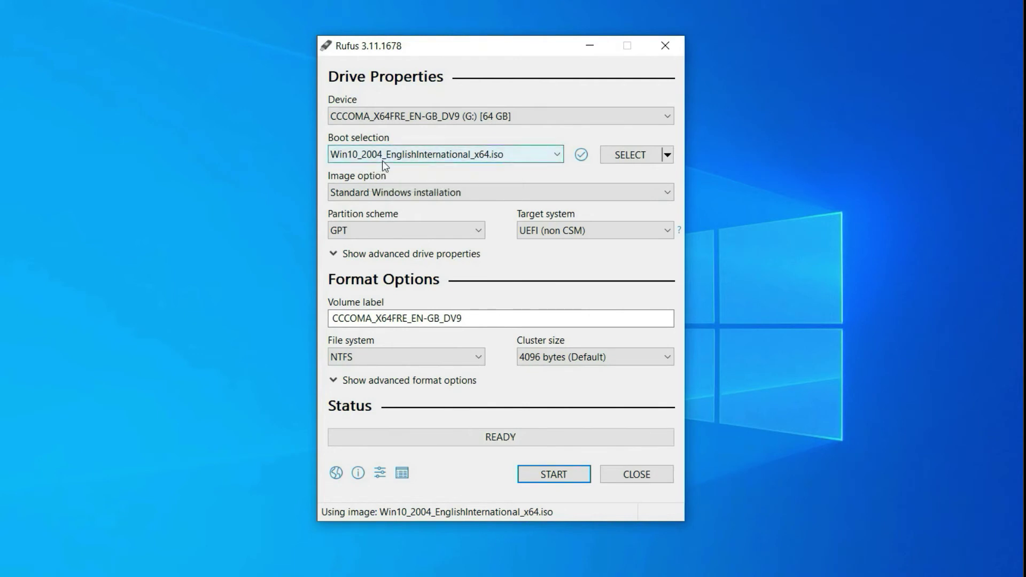
{"action": "left_click", "coordinate": [624, 158]}
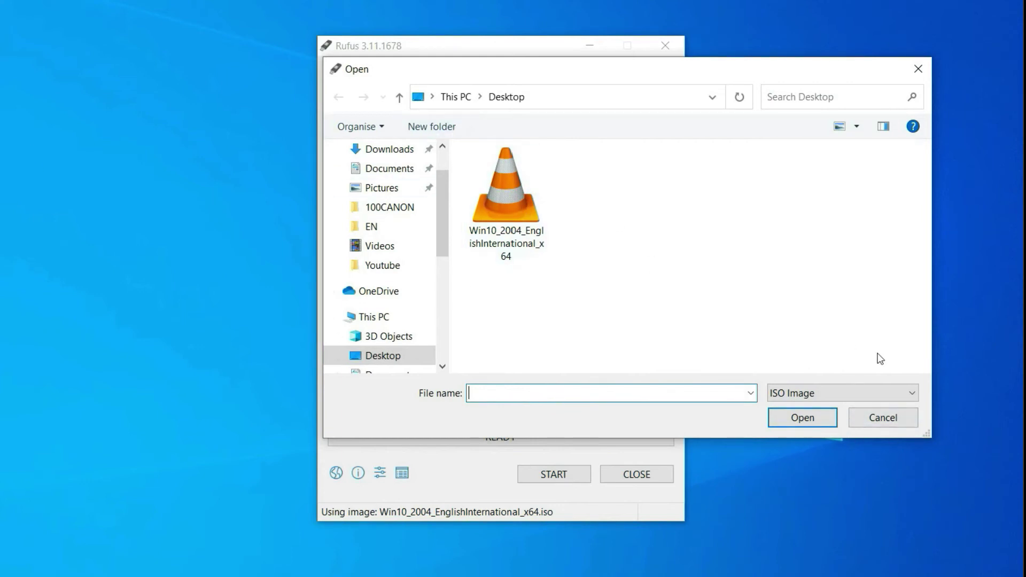
{"action": "left_click", "coordinate": [855, 419]}
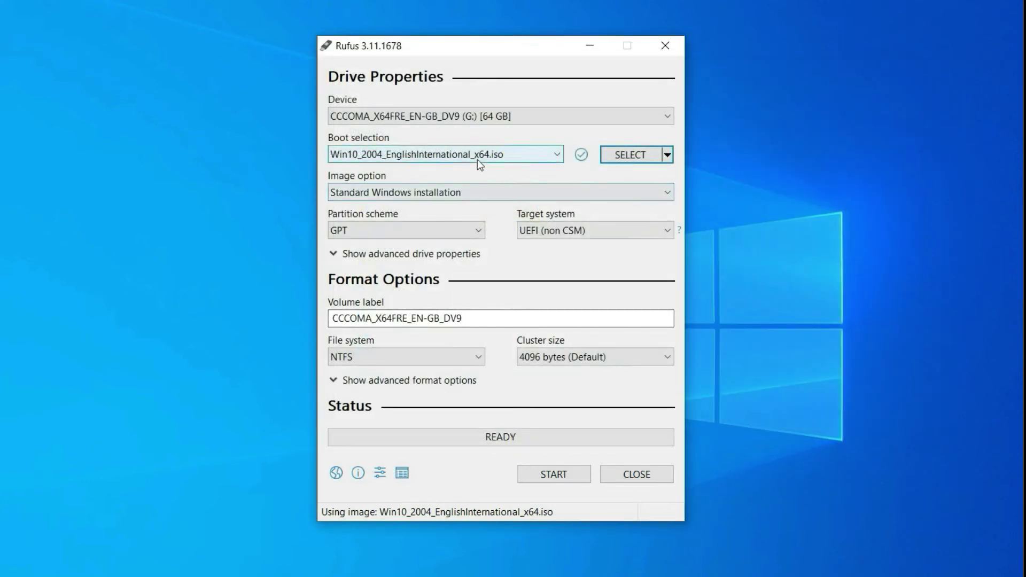
{"action": "left_click", "coordinate": [414, 186]}
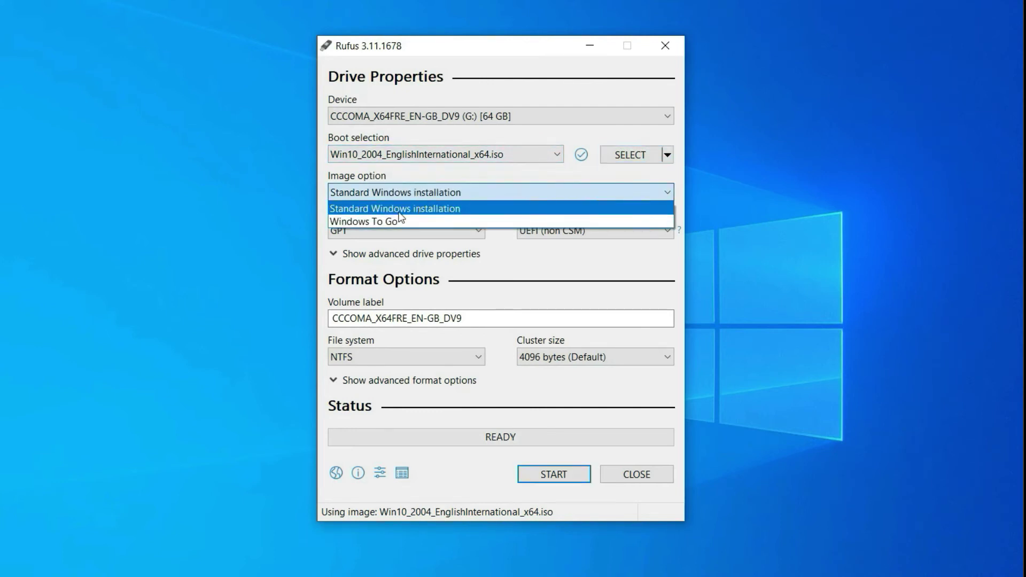
{"action": "left_click", "coordinate": [423, 212]}
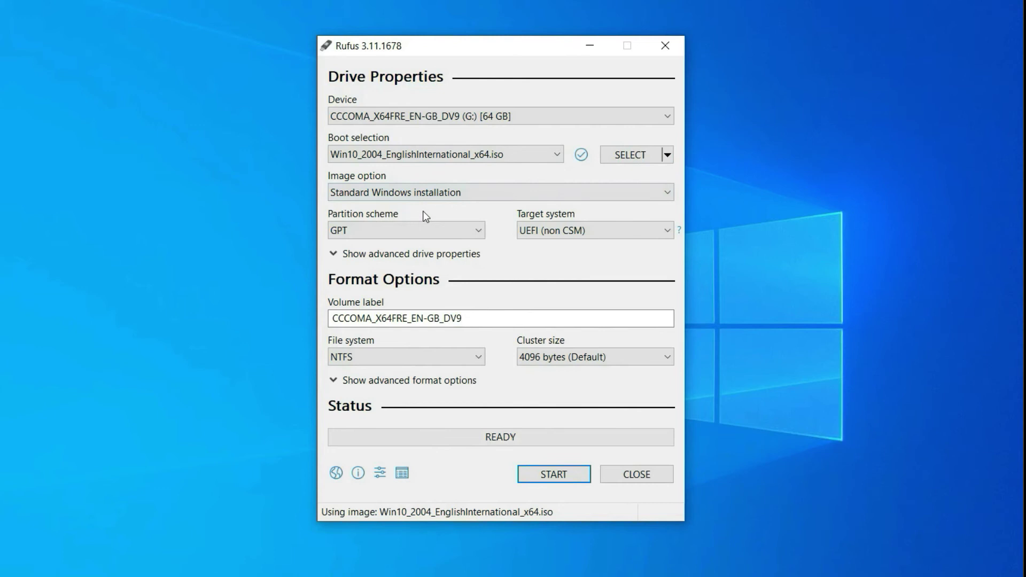
{"action": "left_click", "coordinate": [426, 229]}
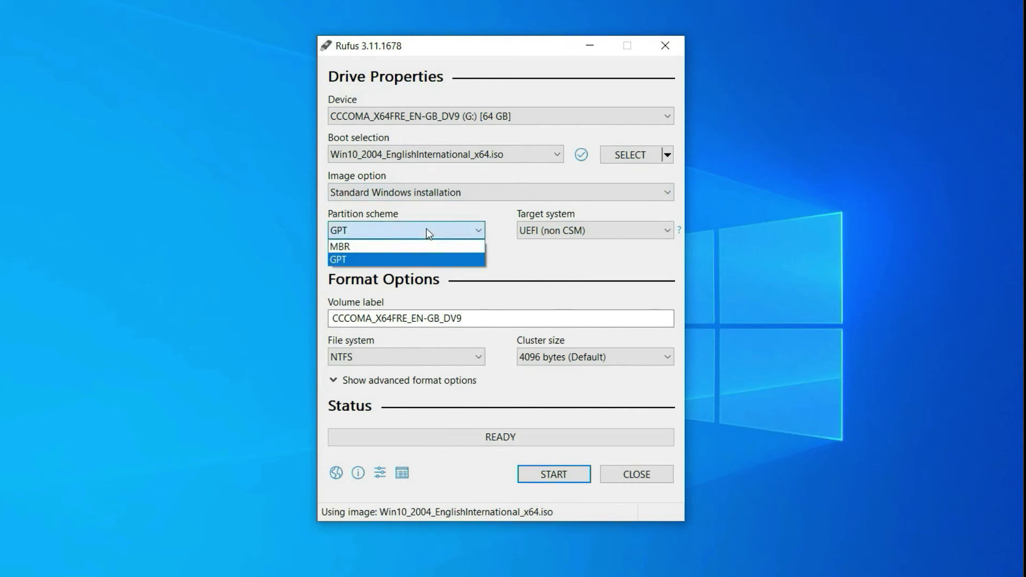
{"action": "left_click", "coordinate": [375, 259]}
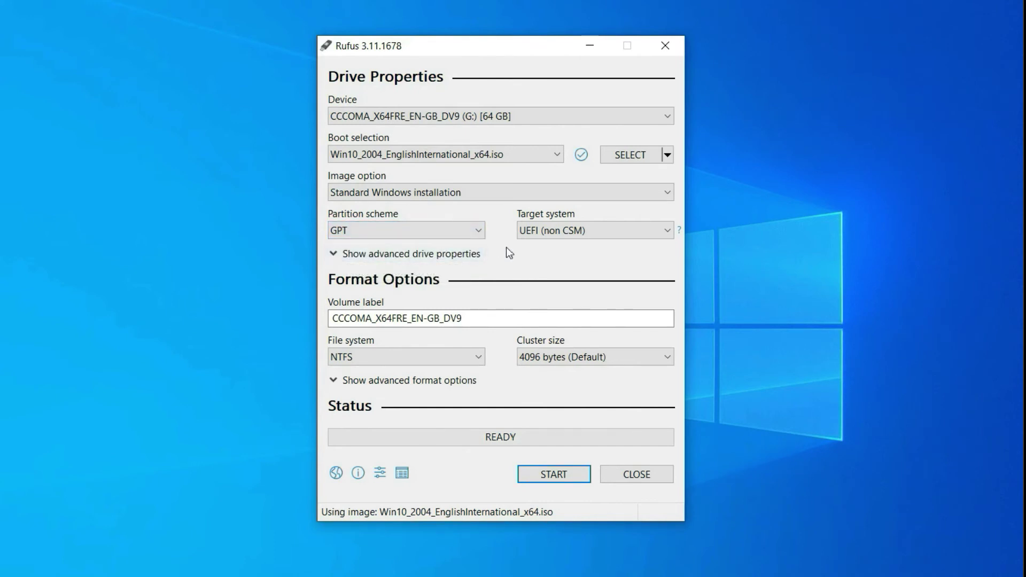
{"action": "left_click", "coordinate": [562, 232]}
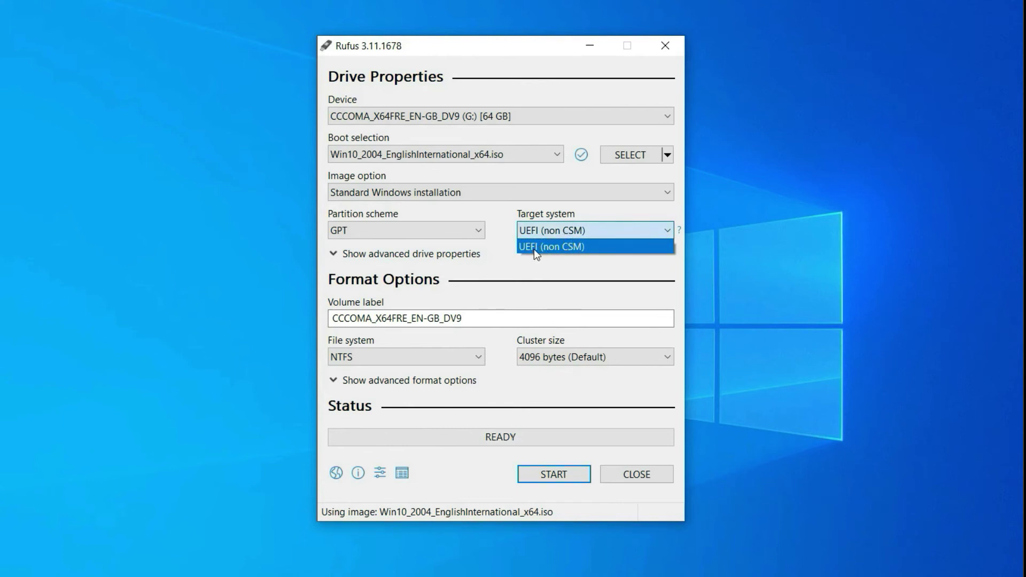
{"action": "left_click", "coordinate": [534, 249]}
{"action": "left_click", "coordinate": [459, 236]}
{"action": "left_click", "coordinate": [444, 247]}
{"action": "left_click", "coordinate": [566, 231]}
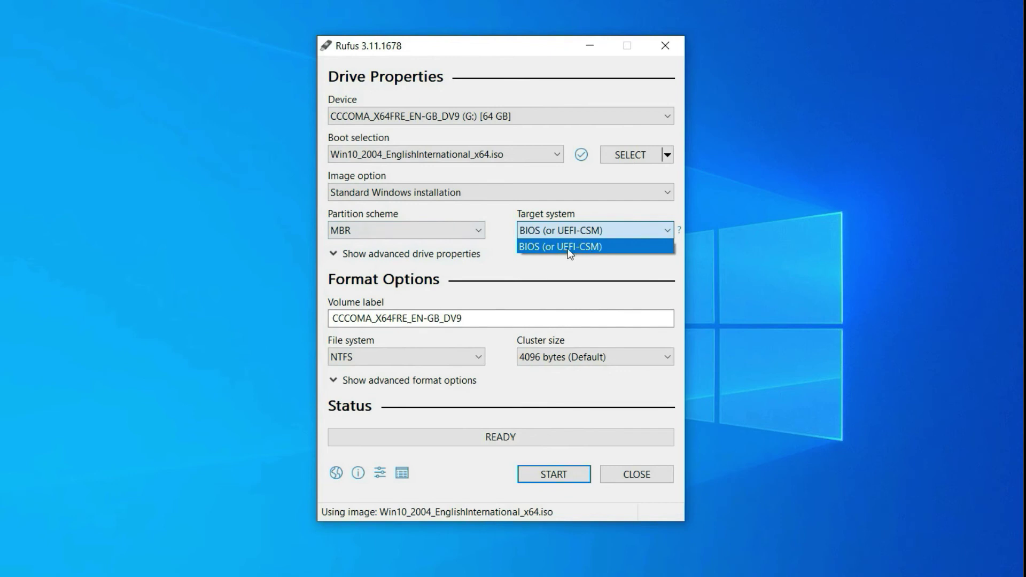
{"action": "left_click", "coordinate": [540, 232]}
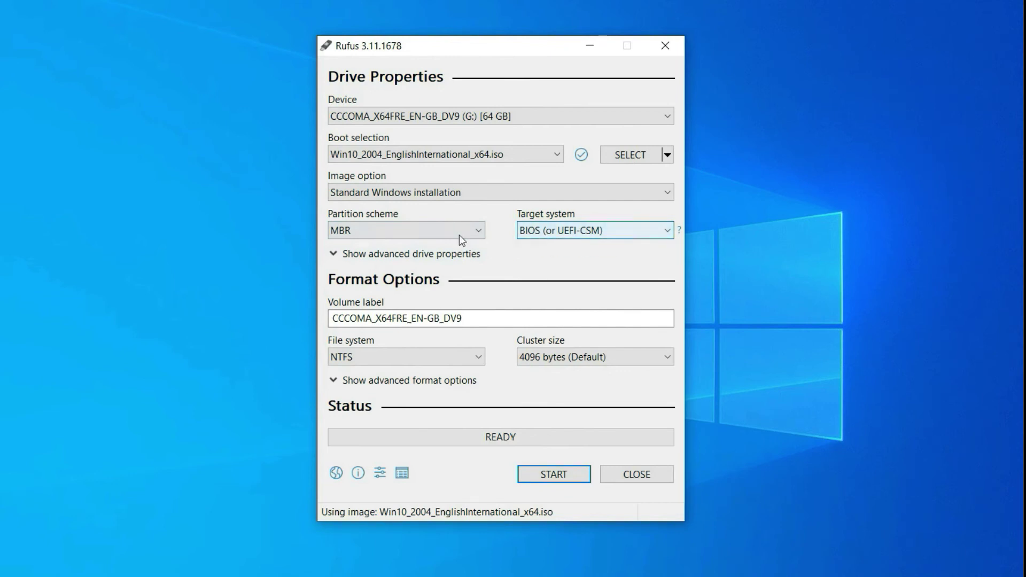
{"action": "left_click", "coordinate": [459, 235]}
{"action": "left_click", "coordinate": [435, 257]}
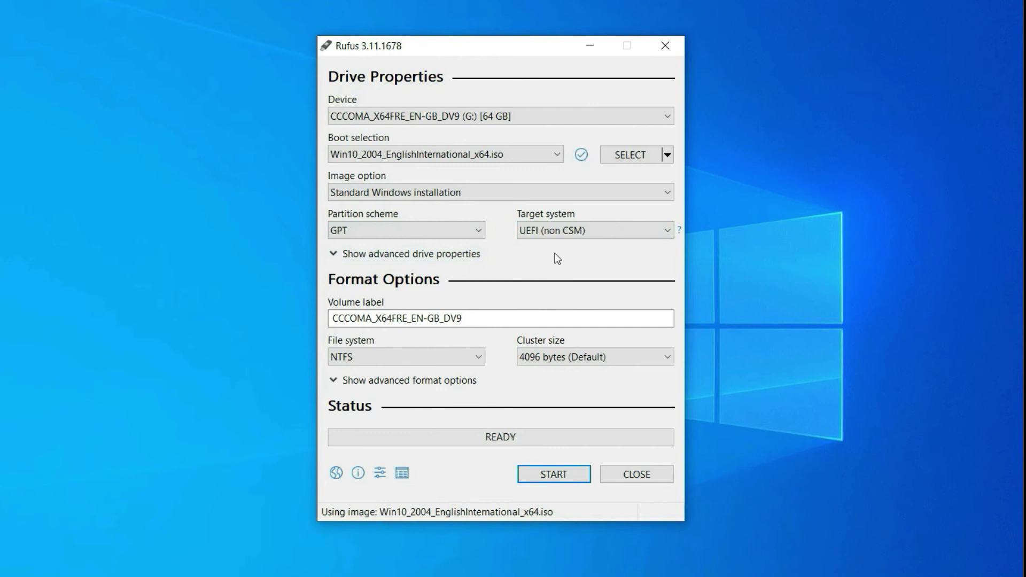
{"action": "left_click", "coordinate": [449, 253]}
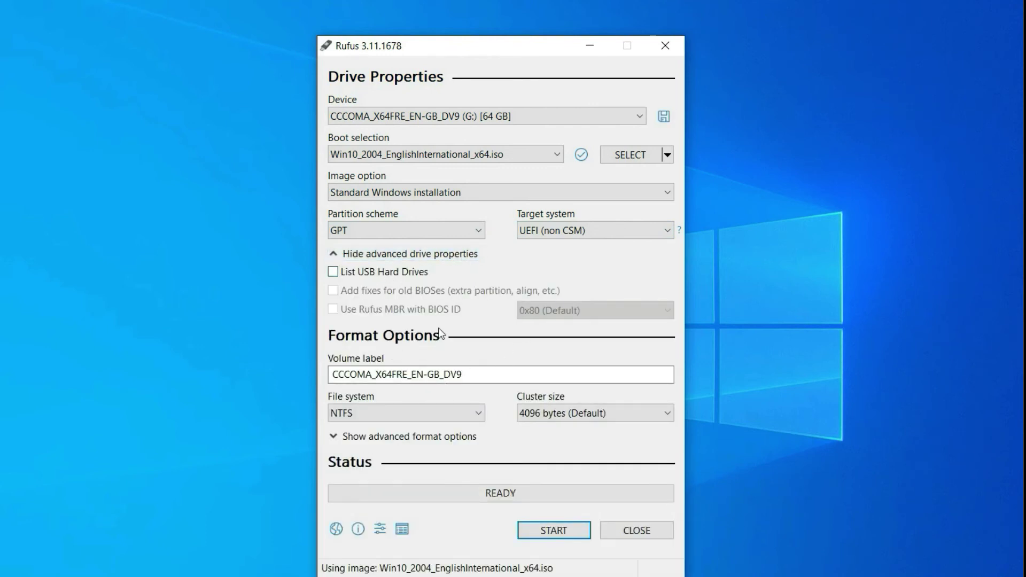
{"action": "left_click", "coordinate": [416, 255]}
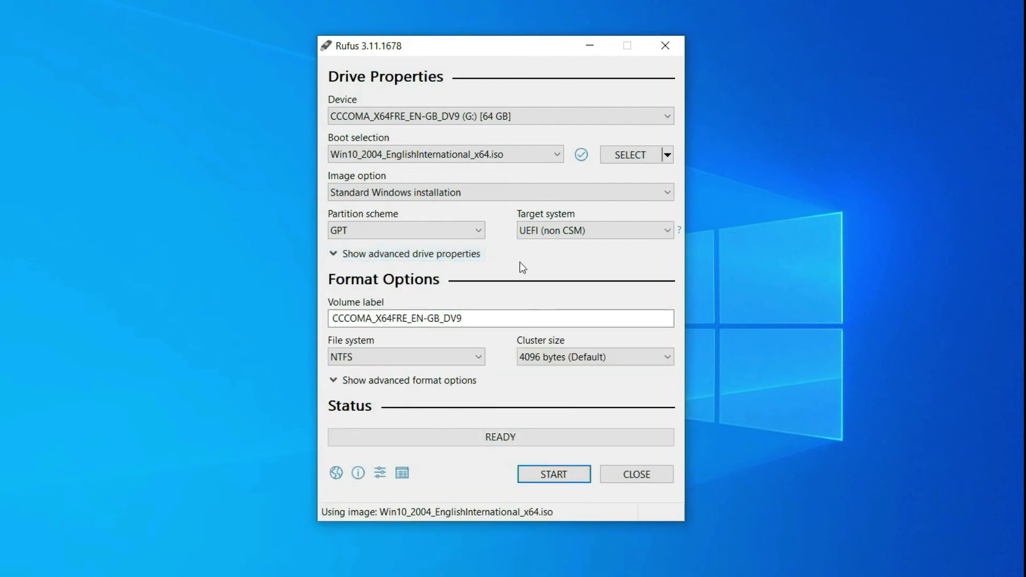
Set the volume label to W10_En and keep NTFS as the file system
{"action": "left_click_drag", "start_coordinate": [502, 316], "coordinate": [260, 300]}
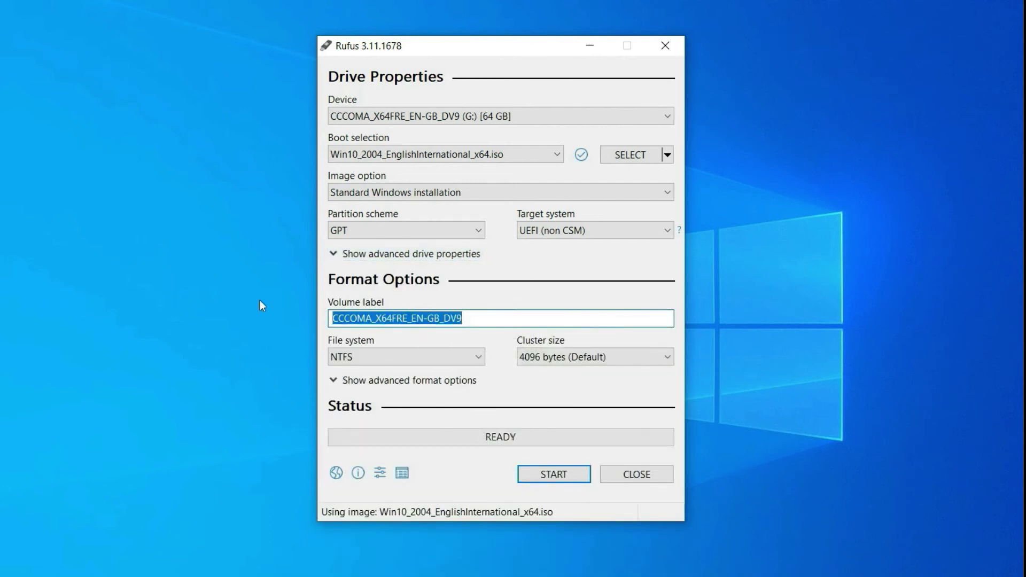
{"action": "type", "text": "W"}
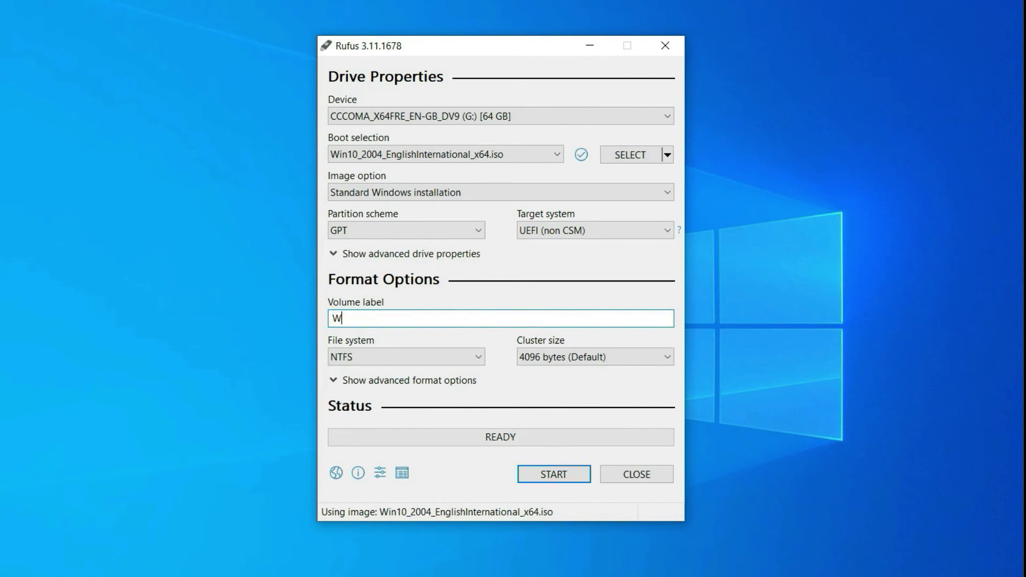
{"action": "type", "text": "10_En"}
{"action": "left_click", "coordinate": [447, 357]}
{"action": "left_click", "coordinate": [447, 357]}
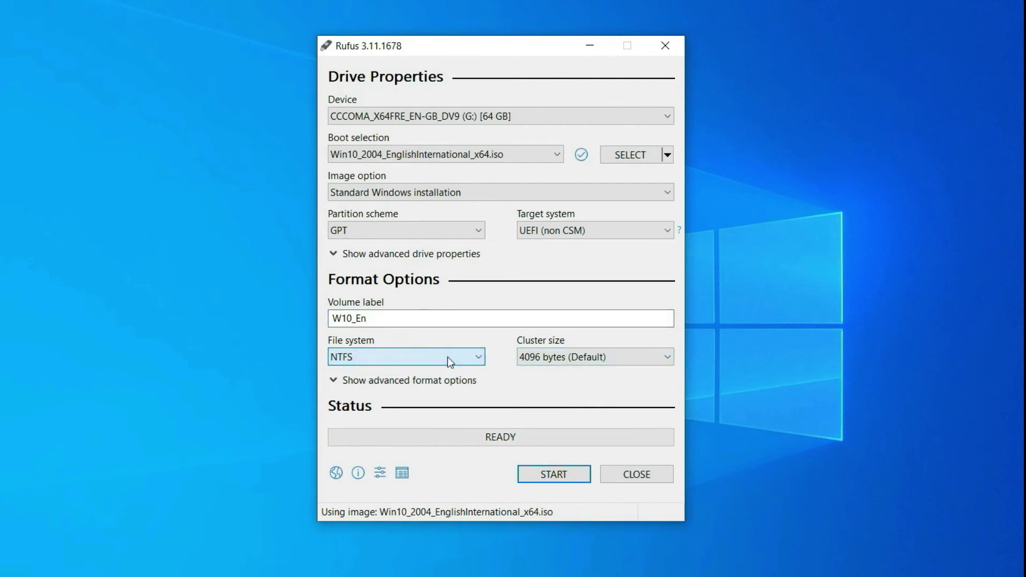
Start writing the ISO to the 64 GB USB drive, accepting the data-erase warning
{"action": "left_click", "coordinate": [552, 474]}
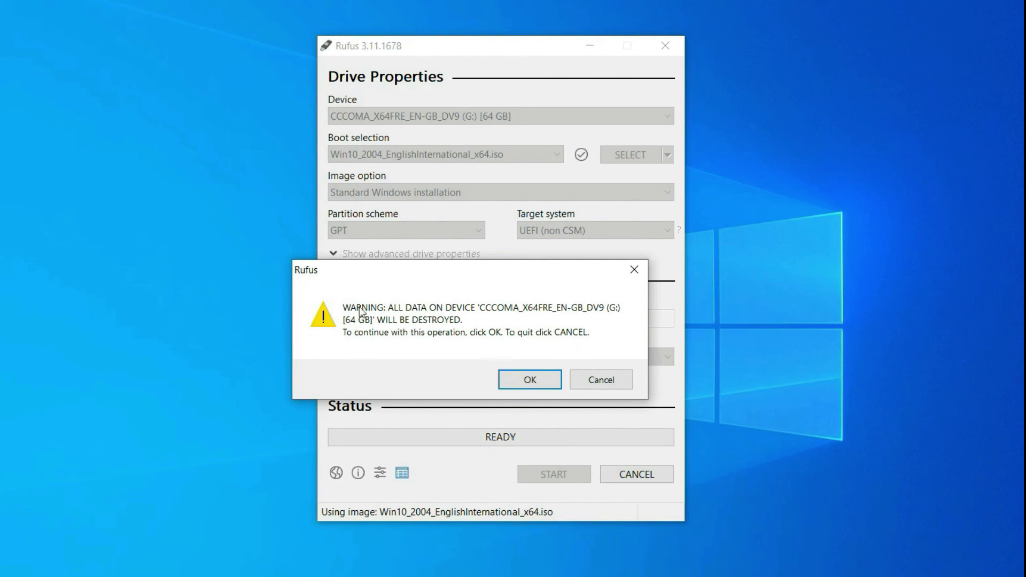
{"action": "left_click", "coordinate": [523, 381]}
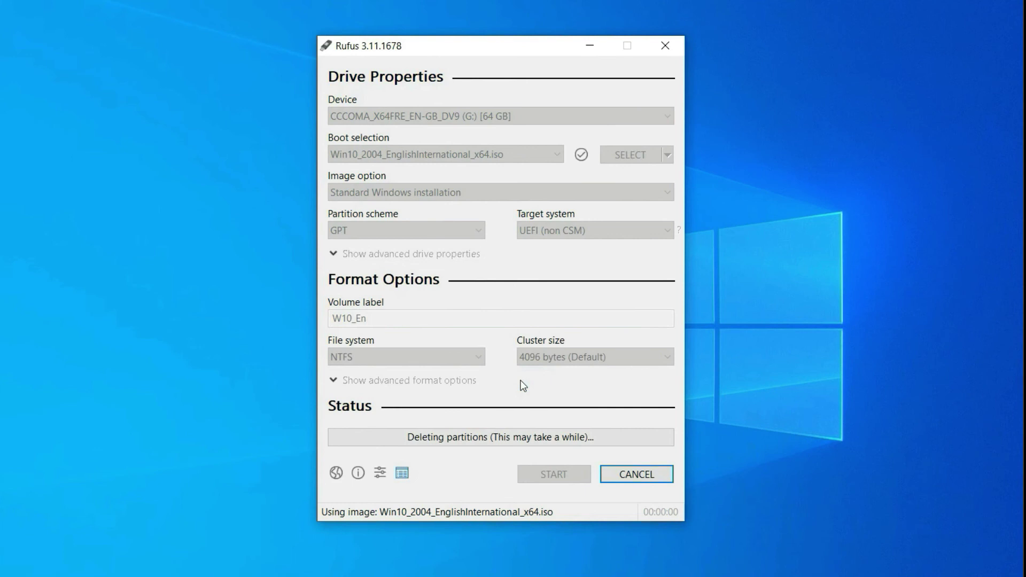